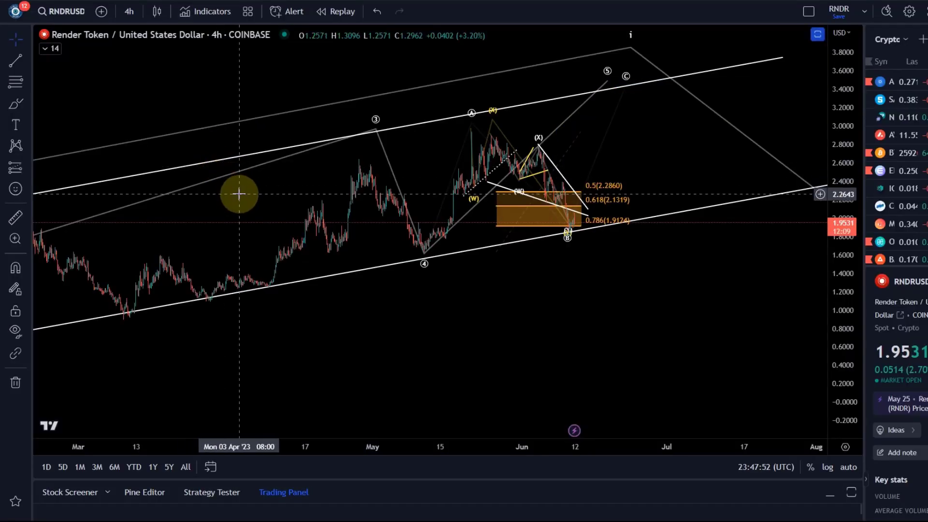
# Zoom out the time axis to show the whole Elliott wave count since mid-2022
pyautogui.scroll(-5, 382, 157)
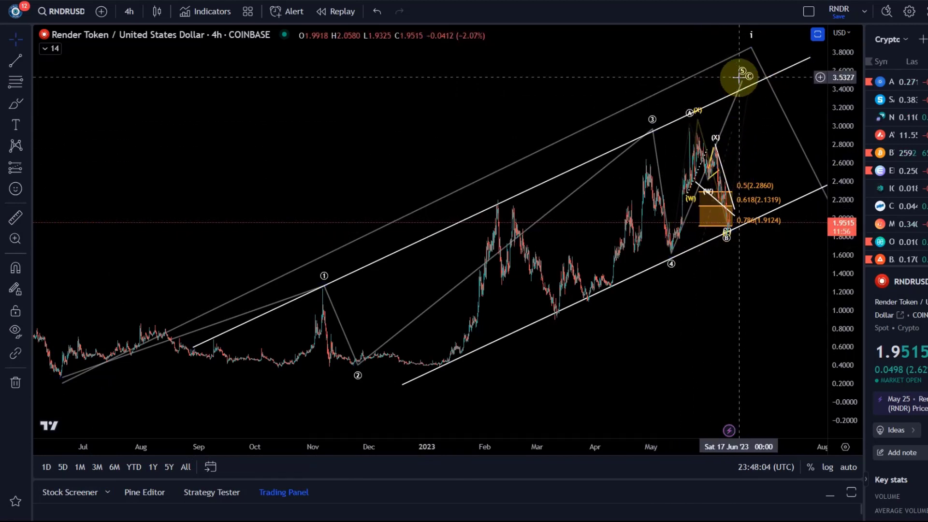
# Move the wave 5 endpoint slightly later in time, to near 3.47
pyautogui.moveTo(742, 91); pyautogui.dragTo(757, 83)
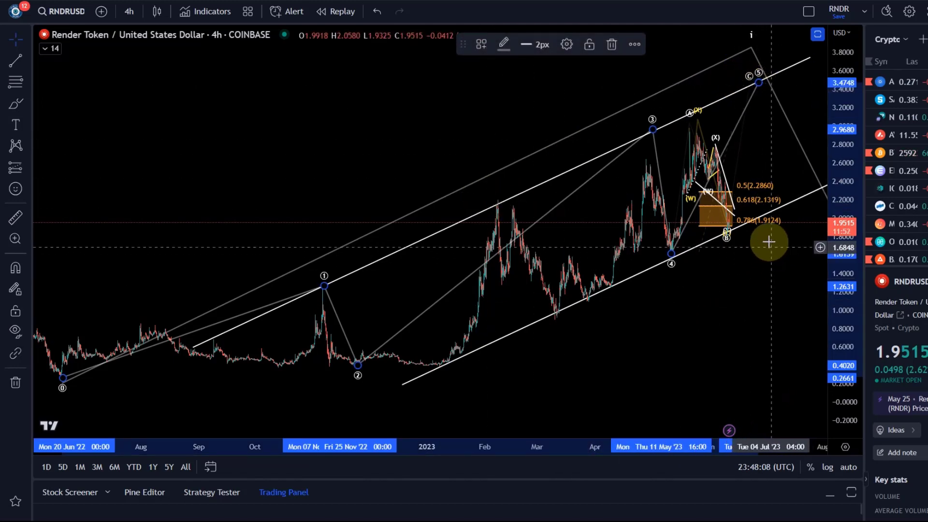
pyautogui.click(737, 216)
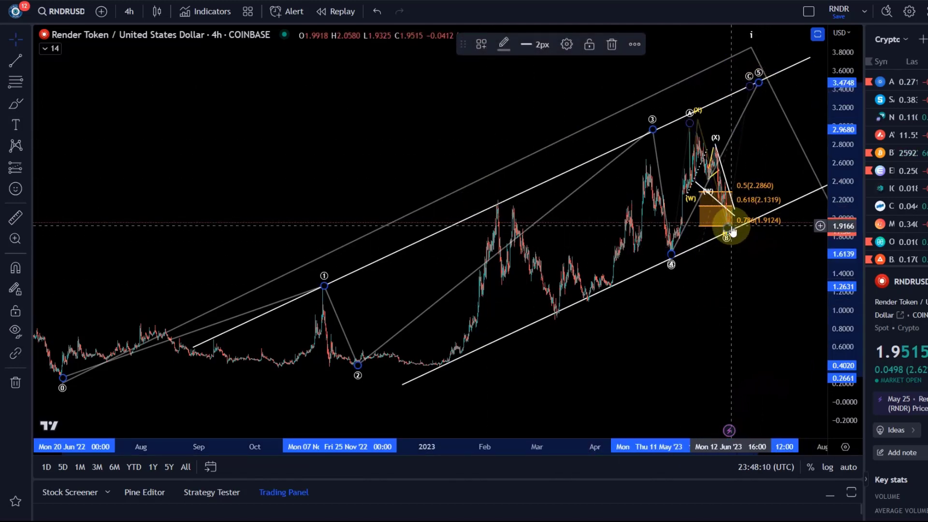
pyautogui.scroll(-2, 381, 252)
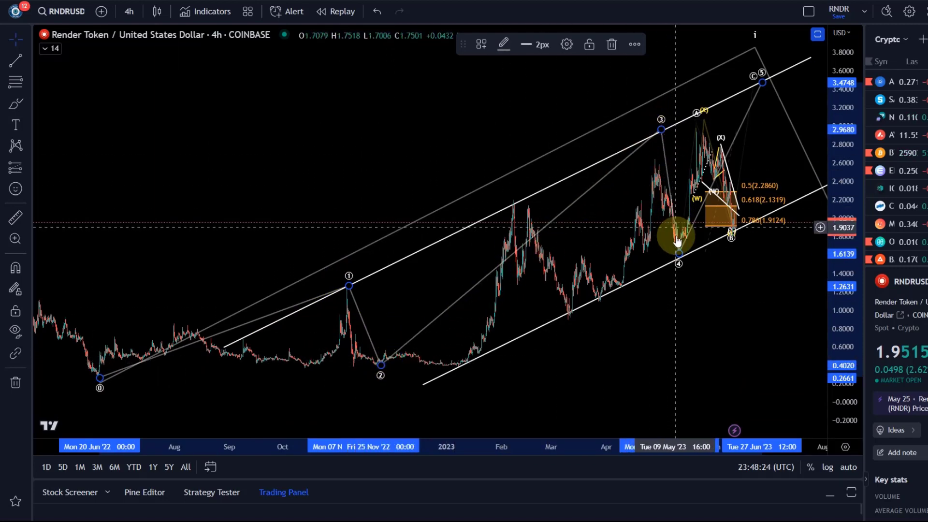
pyautogui.scroll(5, 679, 255)
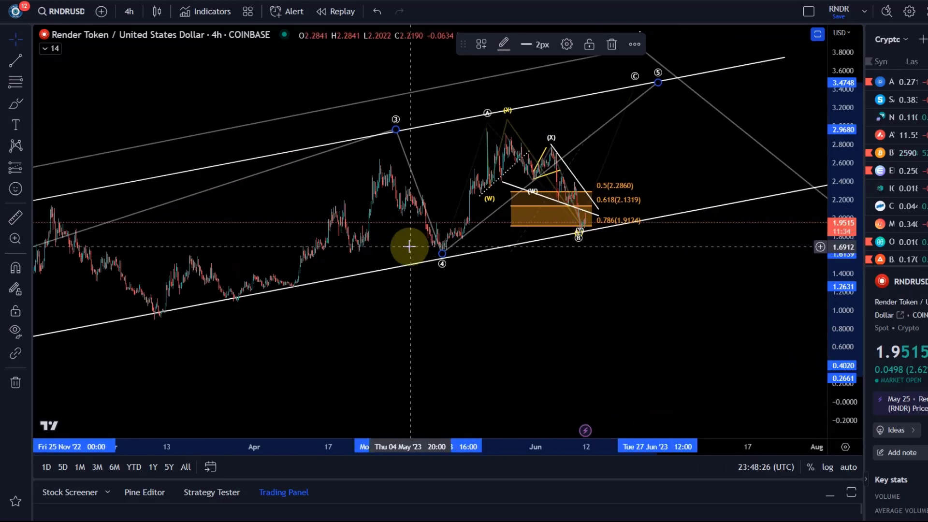
# Zoom and pan onto the May–June Fibonacci zone around the 0.786 level at 1.9124
pyautogui.moveTo(843, 227); pyautogui.dragTo(845, 119)
pyautogui.moveTo(623, 126)
pyautogui.mouseDown()
pyautogui.moveTo(627, 152)
pyautogui.moveTo(541, 300)
pyautogui.mouseUp()
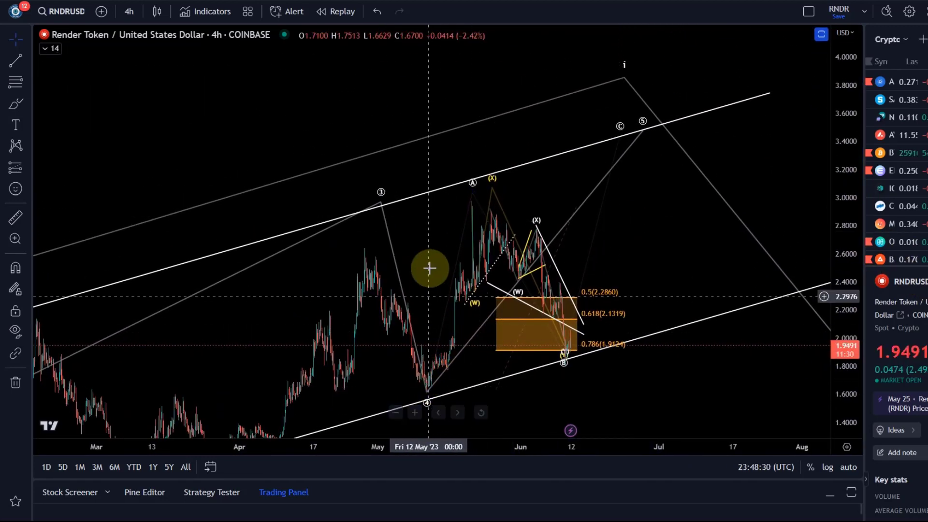
pyautogui.moveTo(667, 265); pyautogui.dragTo(718, 229)
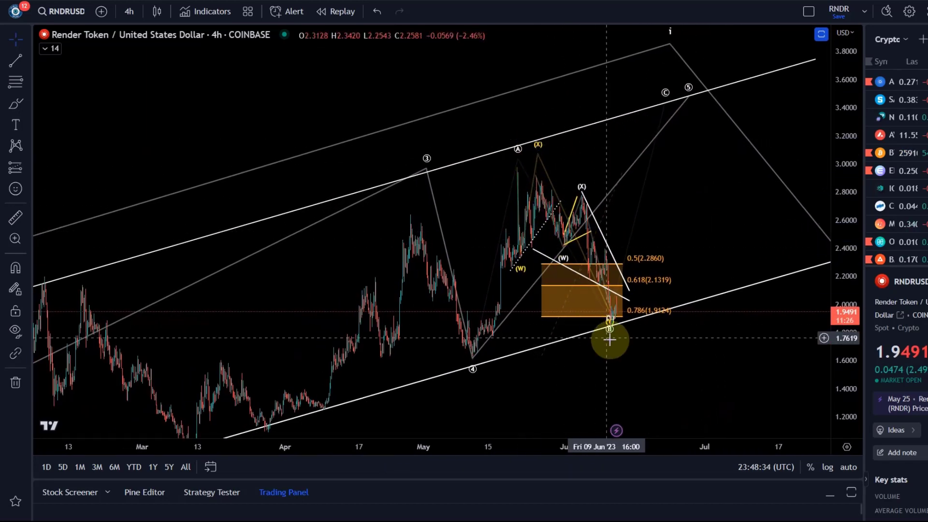
pyautogui.scroll(3, 612, 317)
pyautogui.scroll(2, 466, 238)
pyautogui.moveTo(466, 238); pyautogui.dragTo(796, 216)
pyautogui.scroll(-2, 802, 203)
pyautogui.scroll(3, 795, 216)
pyautogui.moveTo(841, 251); pyautogui.dragTo(816, 194)
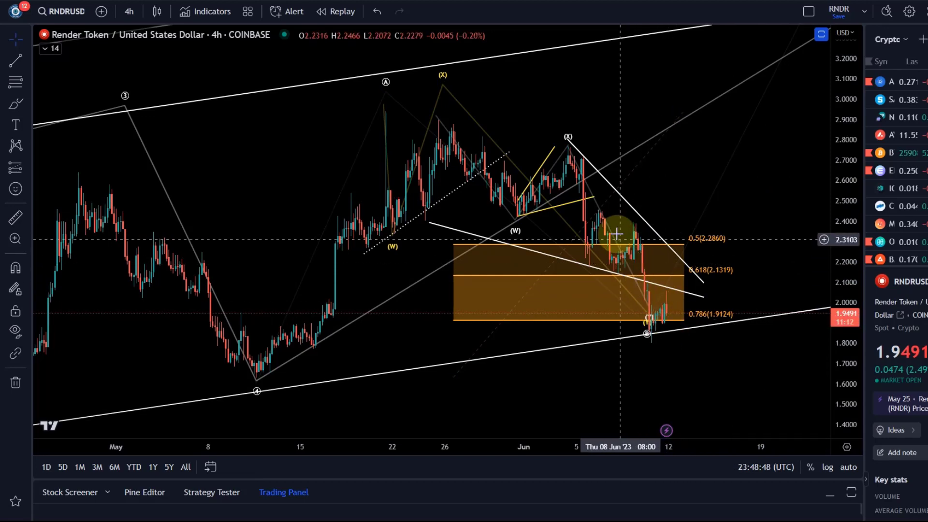
# Bring the May wave 4 low into view and try selecting the overlapping drawings there
pyautogui.moveTo(648, 333); pyautogui.dragTo(638, 322)
pyautogui.click(635, 328)
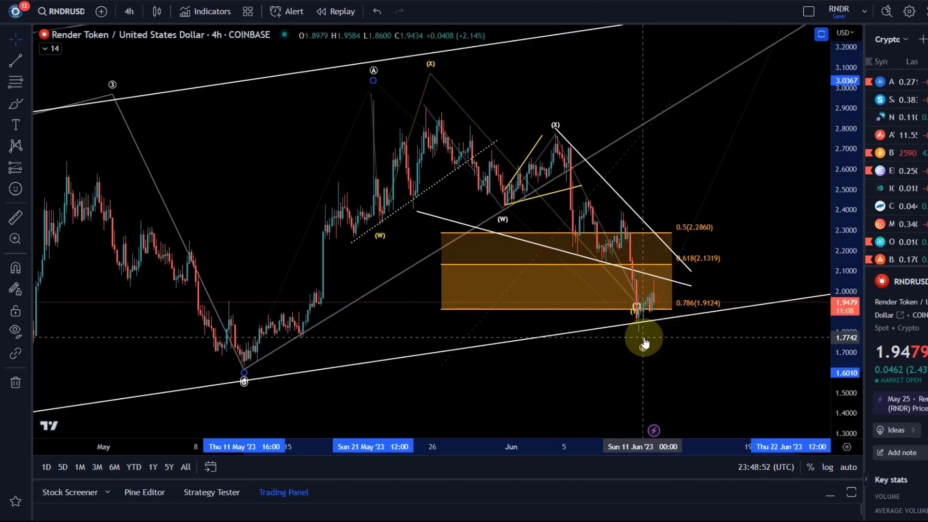
pyautogui.click(641, 325)
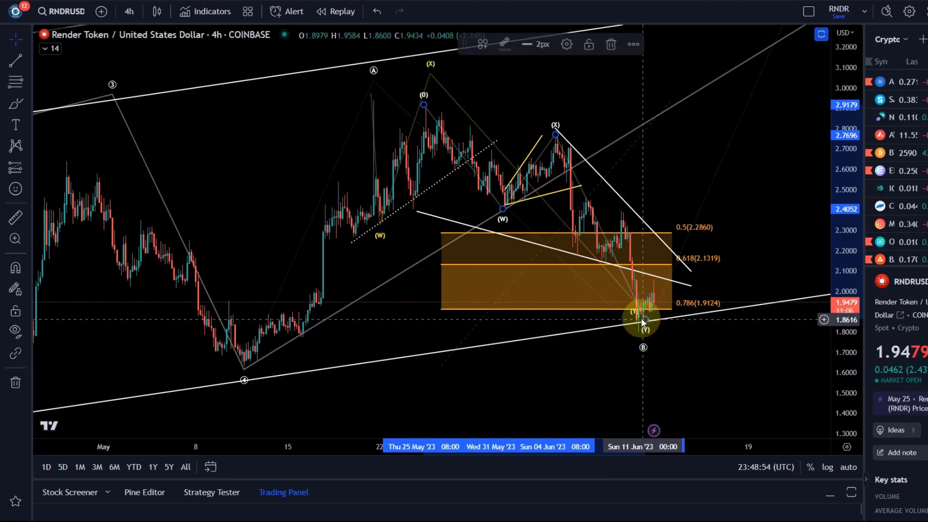
pyautogui.click(637, 323)
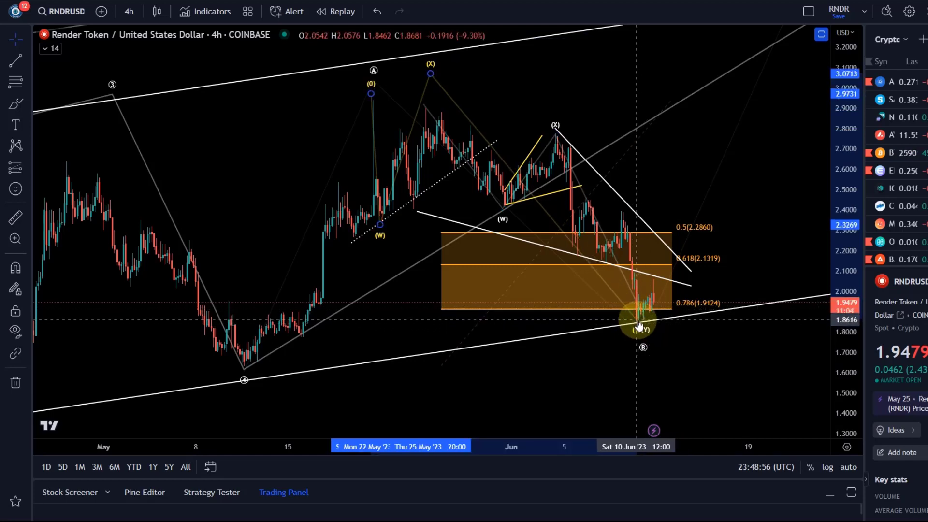
# Fit April–July in view and move the 4-A-B-C wave C point beside wave 5, near 3.43
pyautogui.scroll(-5, 706, 309)
pyautogui.moveTo(725, 359); pyautogui.dragTo(576, 336)
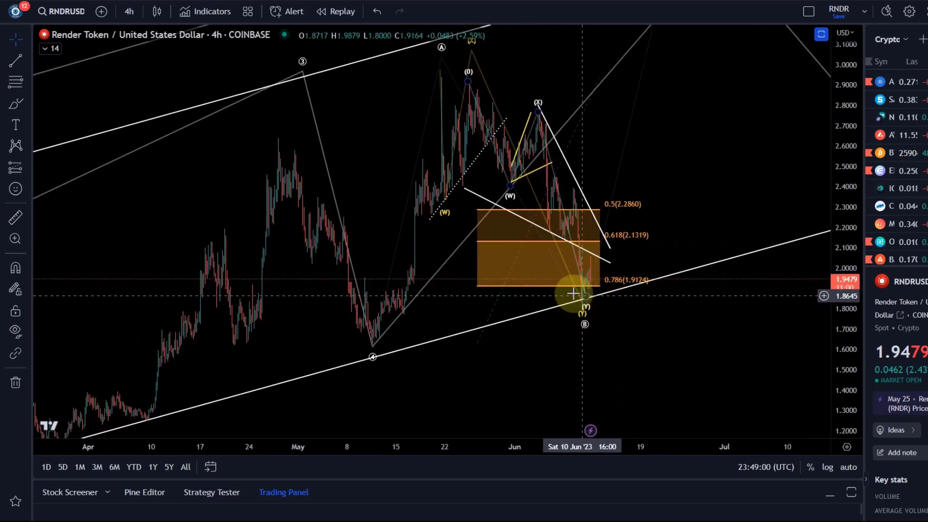
pyautogui.moveTo(855, 145); pyautogui.dragTo(851, 290)
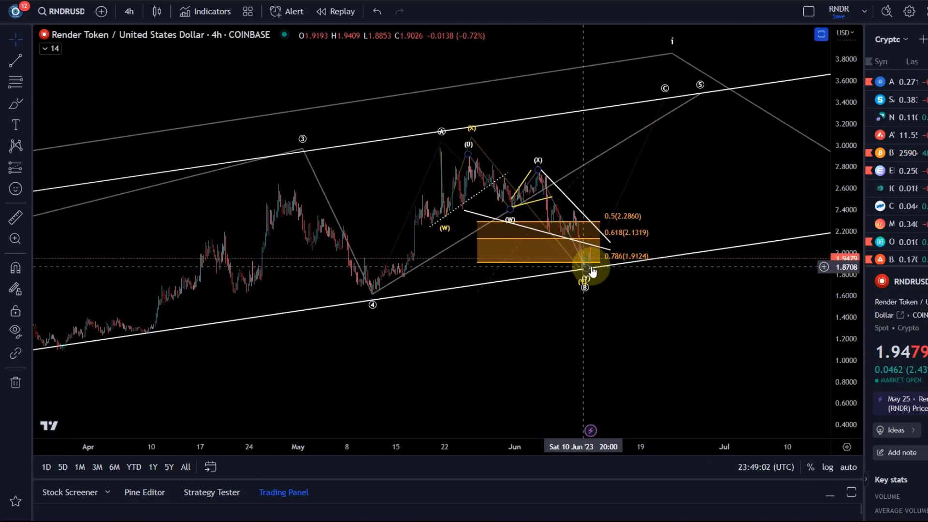
pyautogui.scroll(-5, 593, 270)
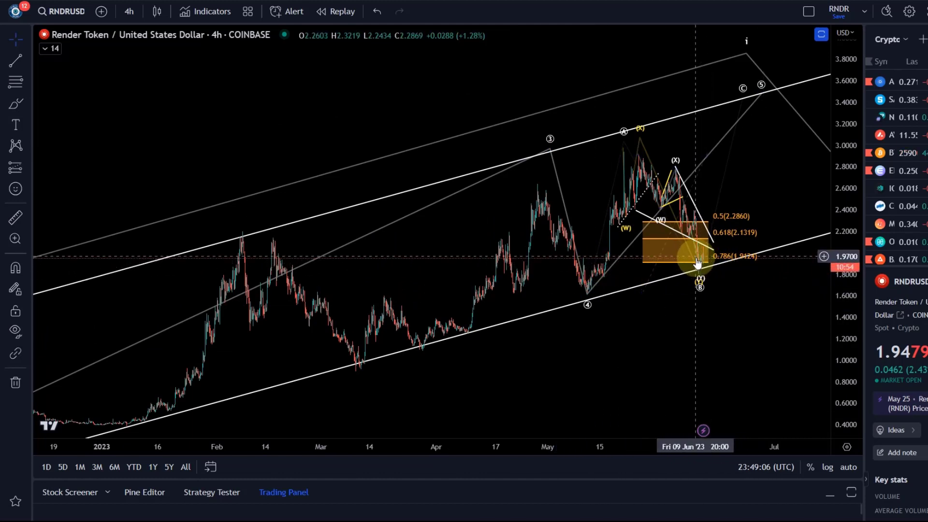
pyautogui.click(743, 100)
pyautogui.moveTo(743, 102)
pyautogui.mouseDown()
pyautogui.moveTo(780, 109)
pyautogui.moveTo(766, 99)
pyautogui.mouseUp()
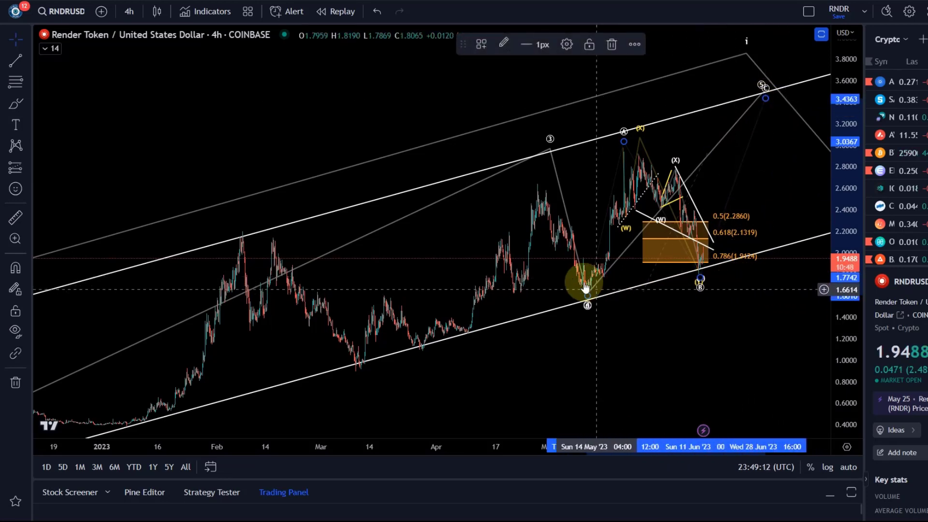
# Zoom, centre and rescale on the Fib box so the (Y) and B lows sit on the lower channel line
pyautogui.scroll(5, 590, 292)
pyautogui.moveTo(559, 293); pyautogui.dragTo(828, 258)
pyautogui.moveTo(825, 301)
pyautogui.mouseDown()
pyautogui.moveTo(815, 118)
pyautogui.moveTo(786, 188)
pyautogui.mouseUp()
pyautogui.scroll(4, 785, 188)
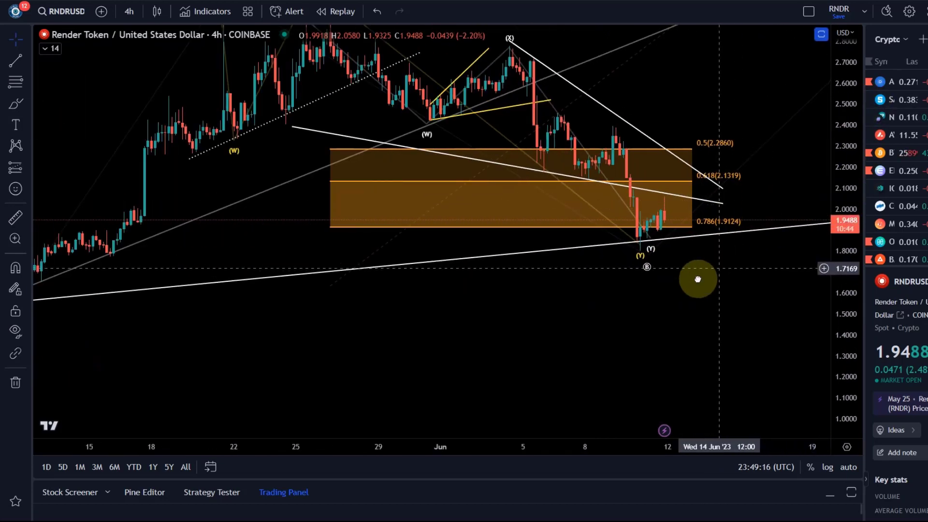
pyautogui.moveTo(714, 269); pyautogui.dragTo(489, 367)
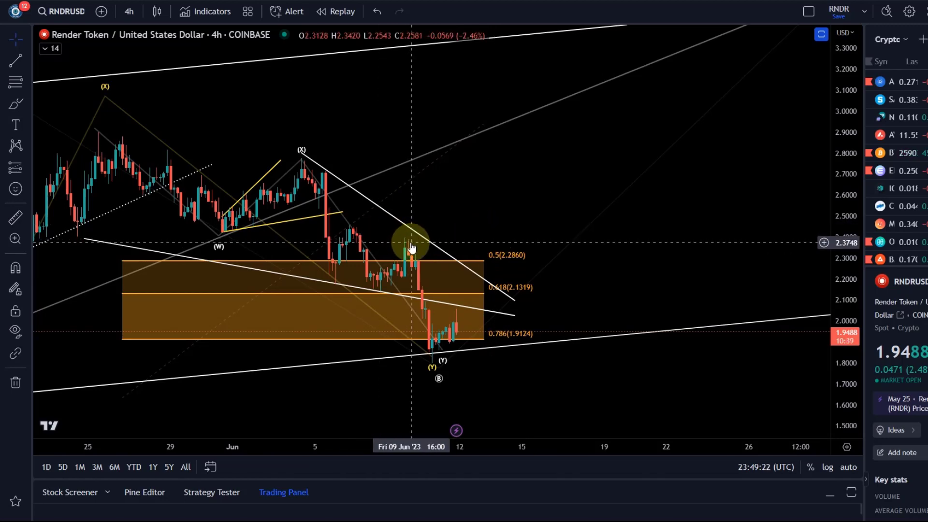
pyautogui.scroll(-2, 497, 269)
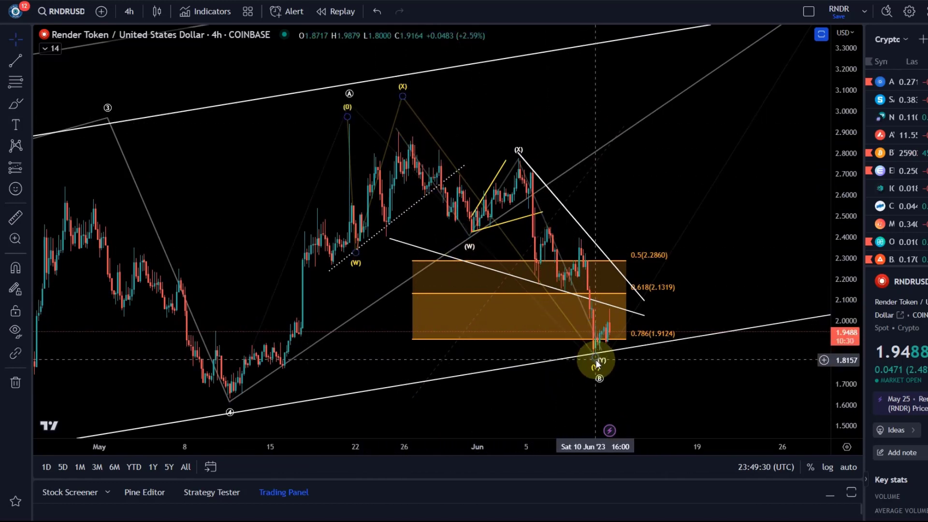
pyautogui.moveTo(849, 175); pyautogui.dragTo(852, 334)
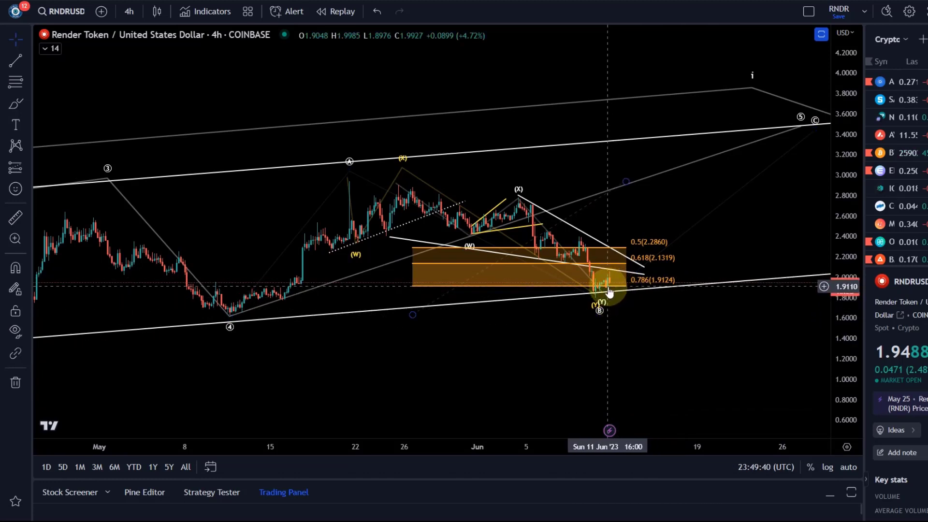
pyautogui.scroll(-10, 617, 298)
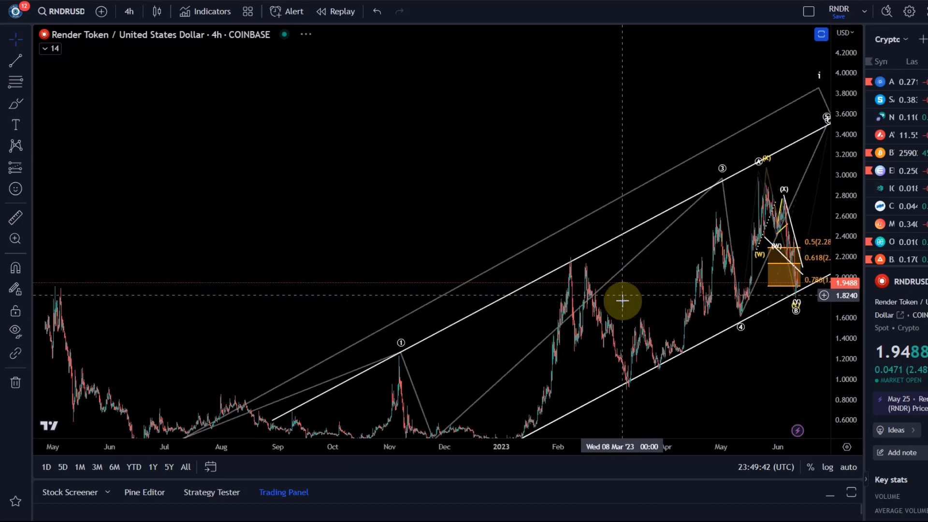
pyautogui.moveTo(443, 131); pyautogui.dragTo(312, 63)
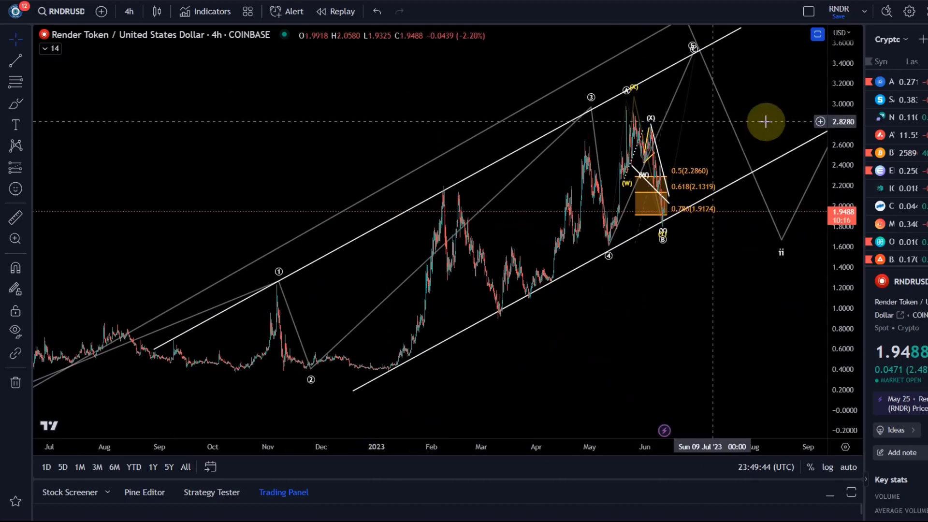
pyautogui.moveTo(846, 140); pyautogui.dragTo(849, 201)
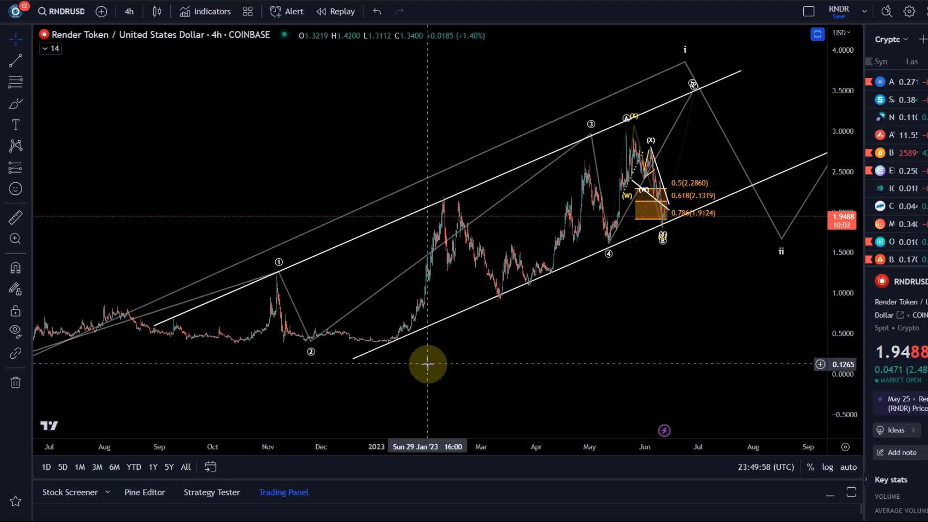
pyautogui.moveTo(218, 215); pyautogui.dragTo(354, 137)
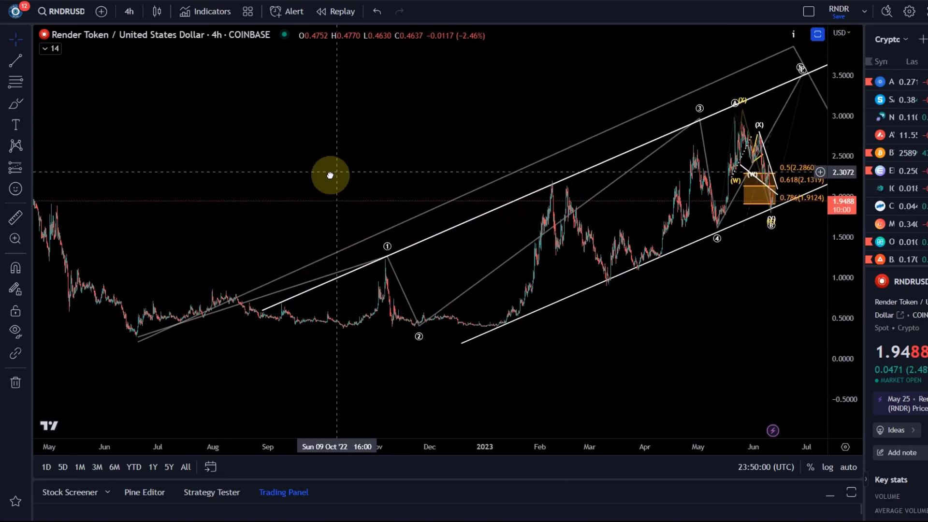
pyautogui.click(381, 259)
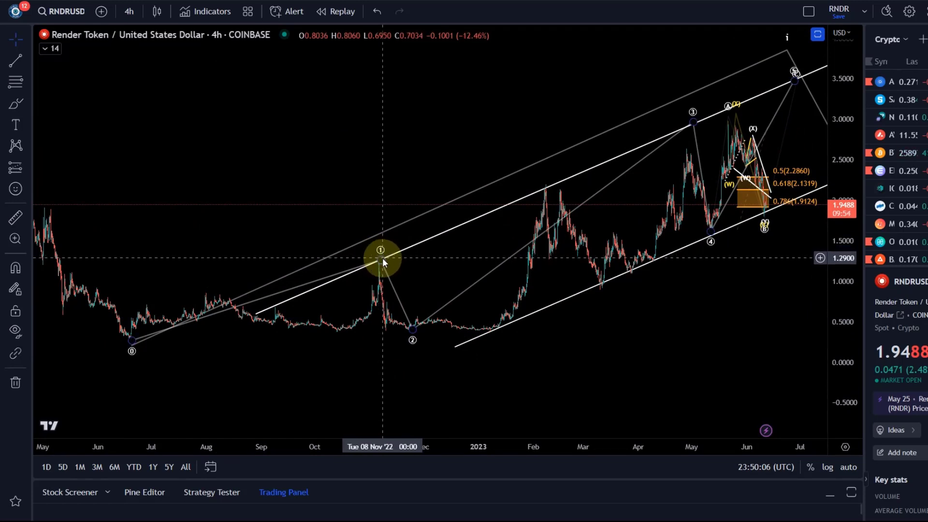
pyautogui.moveTo(389, 238)
pyautogui.mouseDown()
pyautogui.moveTo(422, 93)
pyautogui.moveTo(342, 122)
pyautogui.mouseUp()
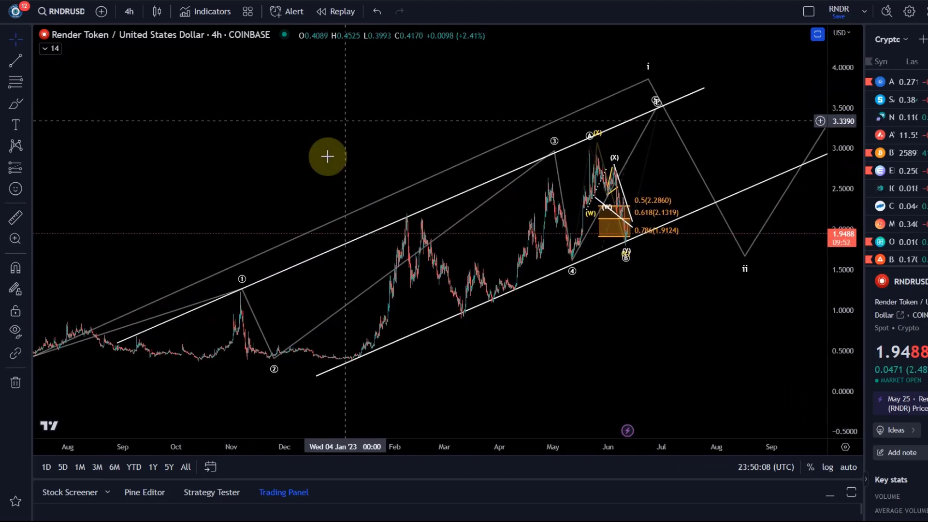
pyautogui.scroll(1, 442, 263)
pyautogui.scroll(-1, 441, 263)
pyautogui.scroll(2, 490, 317)
pyautogui.moveTo(490, 317); pyautogui.dragTo(638, 295)
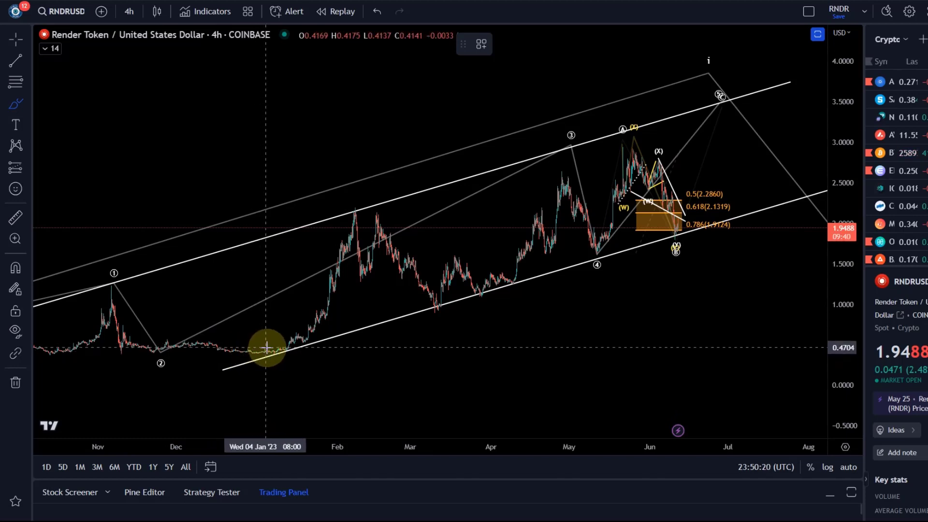
# Sketch a red path from the January low to the February peak labelled 1, down to March, up to June
pyautogui.moveTo(267, 351)
pyautogui.mouseDown()
pyautogui.moveTo(338, 263)
pyautogui.moveTo(363, 219)
pyautogui.moveTo(361, 201)
pyautogui.mouseUp()
pyautogui.moveTo(360, 168); pyautogui.dragTo(361, 128)
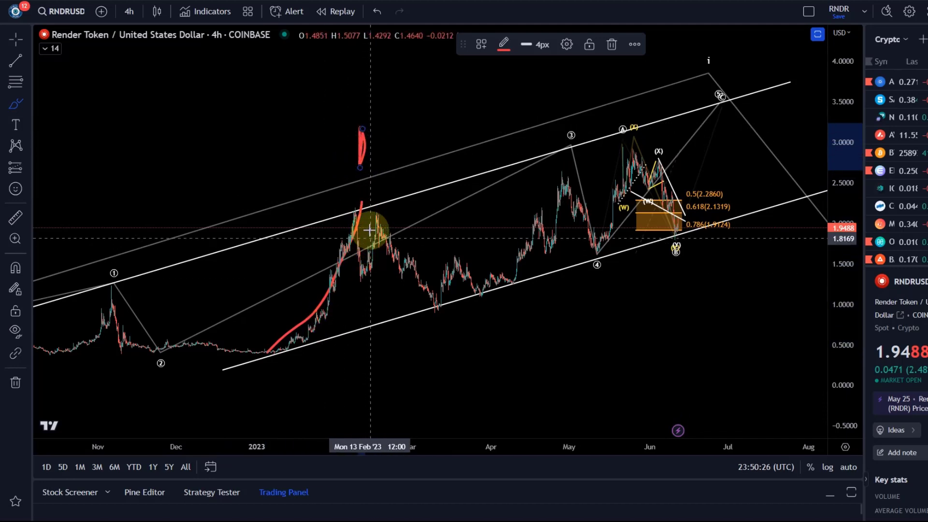
pyautogui.moveTo(360, 209); pyautogui.dragTo(437, 303)
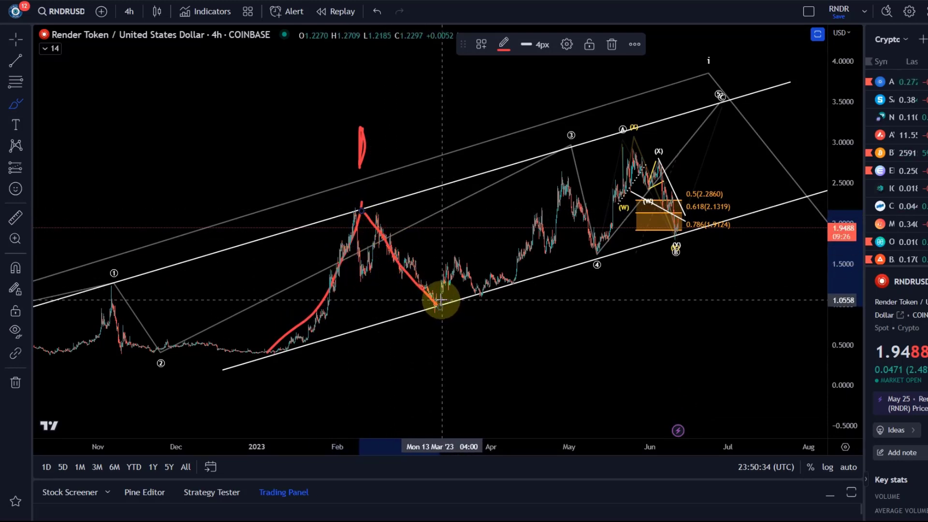
pyautogui.moveTo(469, 272)
pyautogui.mouseDown()
pyautogui.moveTo(561, 206)
pyautogui.moveTo(598, 199)
pyautogui.moveTo(655, 134)
pyautogui.mouseUp()
# Add red A and B labels, sketch a drop into the yellow zone, then undo the latest strokes
pyautogui.moveTo(423, 353)
pyautogui.mouseDown()
pyautogui.moveTo(456, 321)
pyautogui.moveTo(471, 342)
pyautogui.moveTo(475, 328)
pyautogui.mouseUp()
pyautogui.moveTo(630, 116)
pyautogui.mouseDown()
pyautogui.moveTo(627, 75)
pyautogui.moveTo(650, 95)
pyautogui.moveTo(647, 121)
pyautogui.mouseUp()
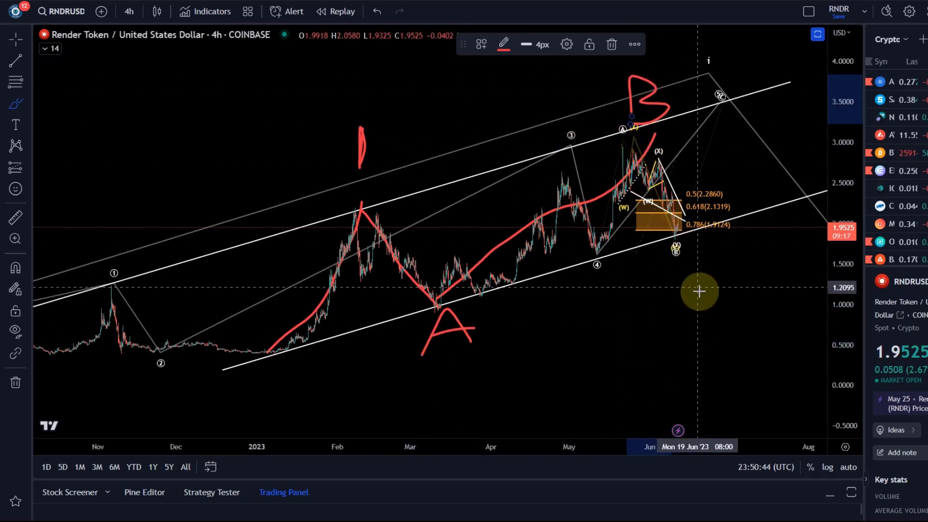
pyautogui.scroll(3, 698, 290)
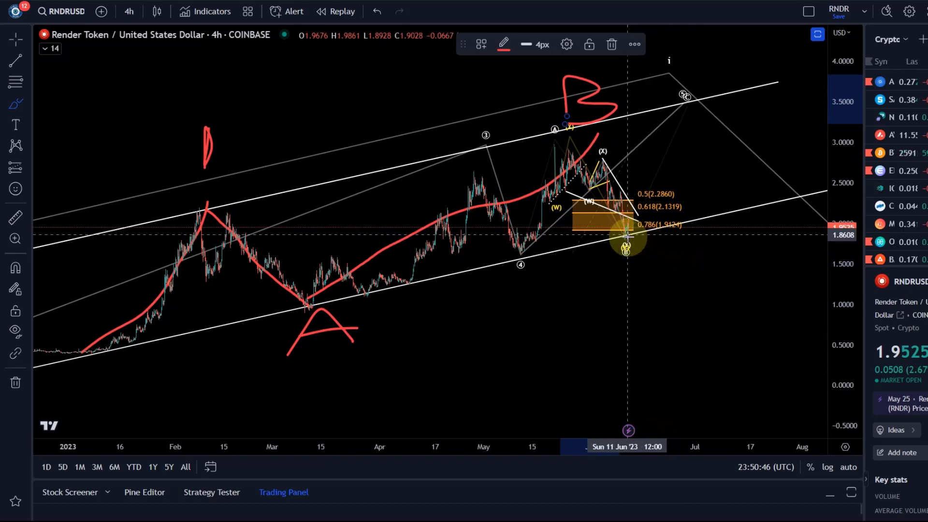
pyautogui.moveTo(597, 135)
pyautogui.mouseDown()
pyautogui.moveTo(644, 247)
pyautogui.moveTo(656, 378)
pyautogui.mouseUp()
pyautogui.scroll(-2, 435, 252)
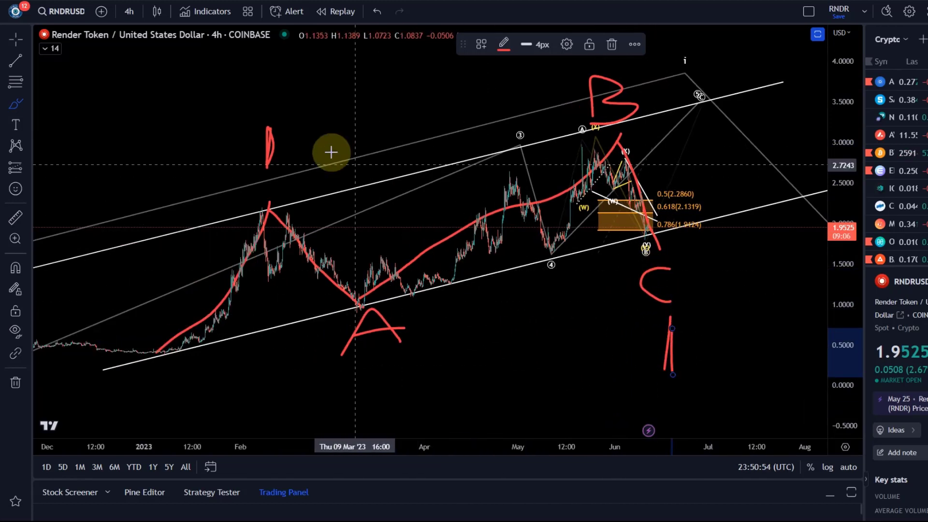
pyautogui.click(376, 12)
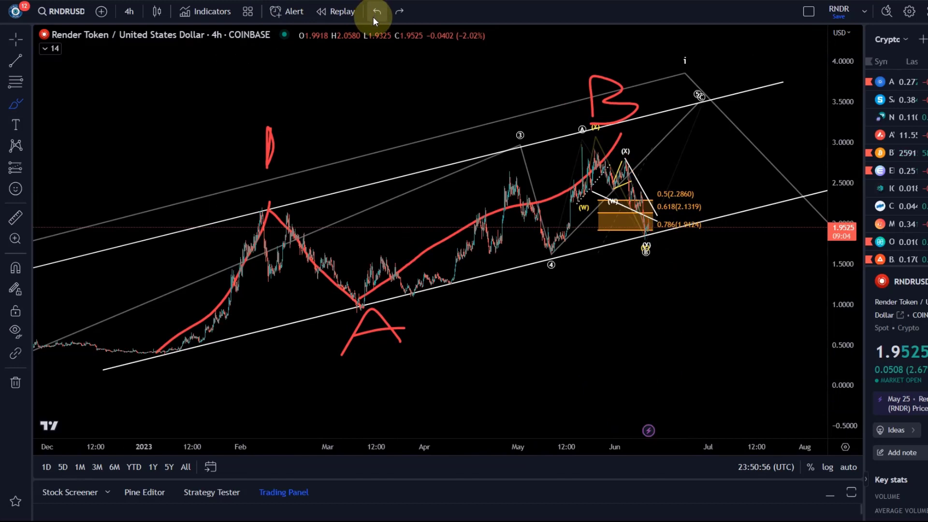
# Remove the remaining red sketch strokes
pyautogui.click(376, 17)
pyautogui.click(375, 16)
pyautogui.click(375, 16)
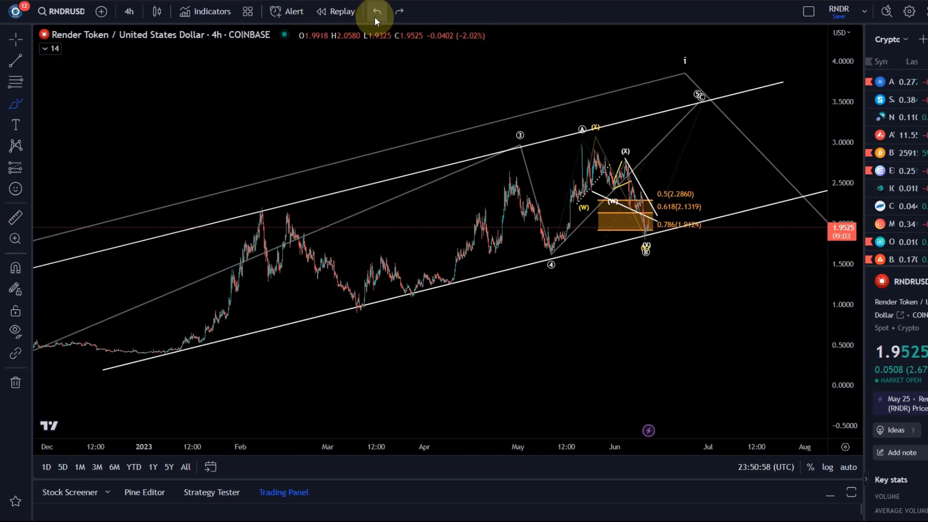
pyautogui.click(20, 99)
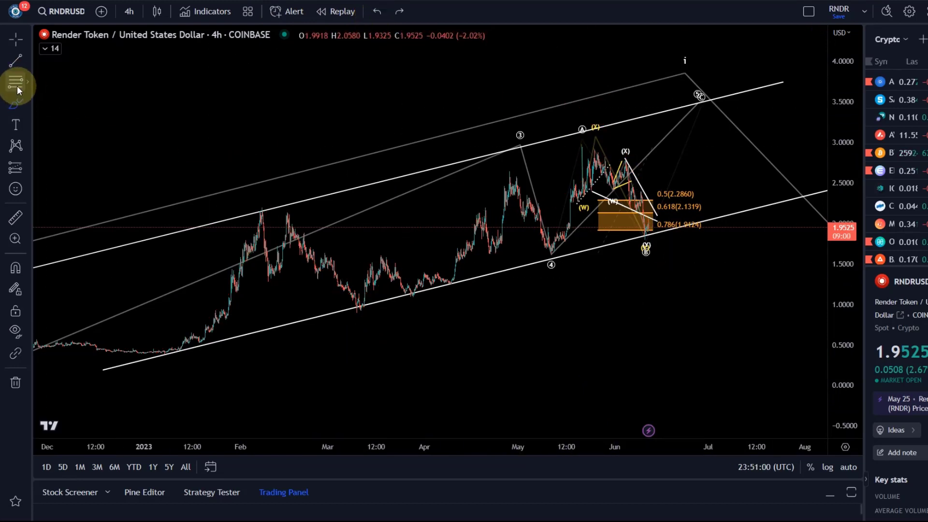
# Draw a Fib retracement from the April low to the recent top using the 'Wave 2 retracements, orange' template
pyautogui.click(16, 83)
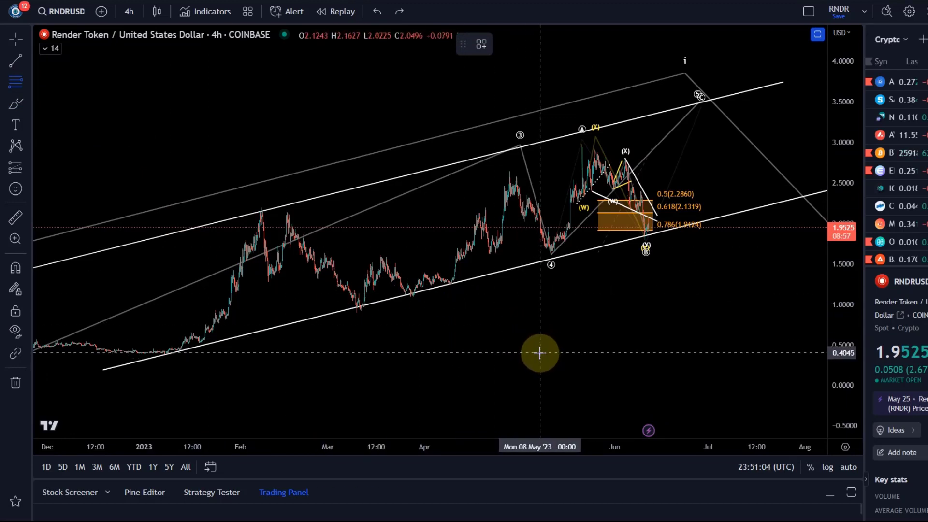
pyautogui.moveTo(545, 350); pyautogui.dragTo(515, 417)
pyautogui.press('Escape')
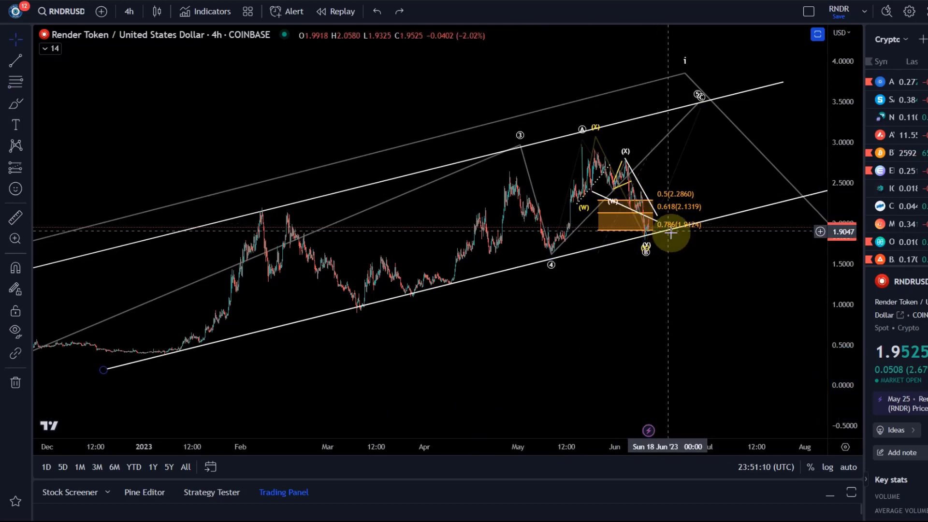
pyautogui.click(22, 78)
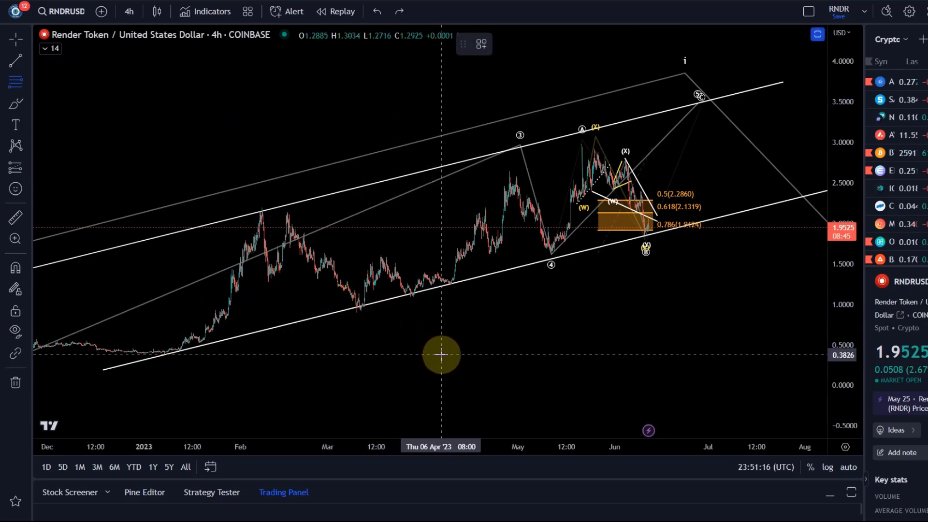
pyautogui.moveTo(441, 354)
pyautogui.mouseDown()
pyautogui.moveTo(698, 238)
pyautogui.moveTo(716, 206)
pyautogui.mouseUp()
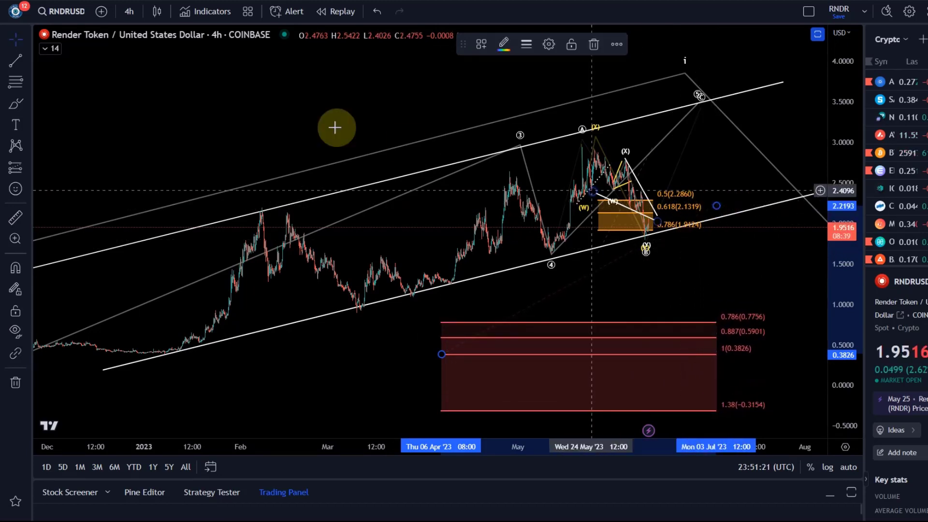
pyautogui.click(478, 44)
pyautogui.click(534, 210)
pyautogui.moveTo(696, 362); pyautogui.dragTo(711, 350)
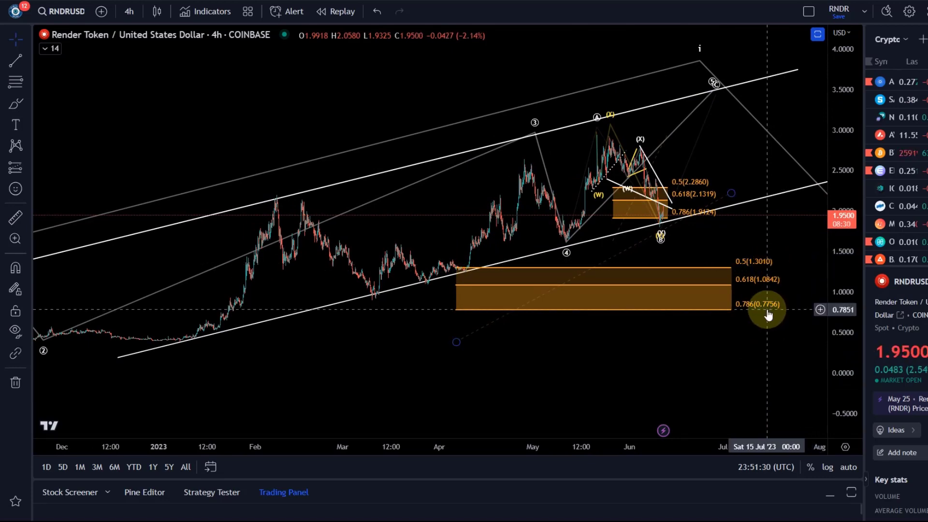
# Sketch a red rally up to the February peak with a short slash above it
pyautogui.scroll(-3, 769, 315)
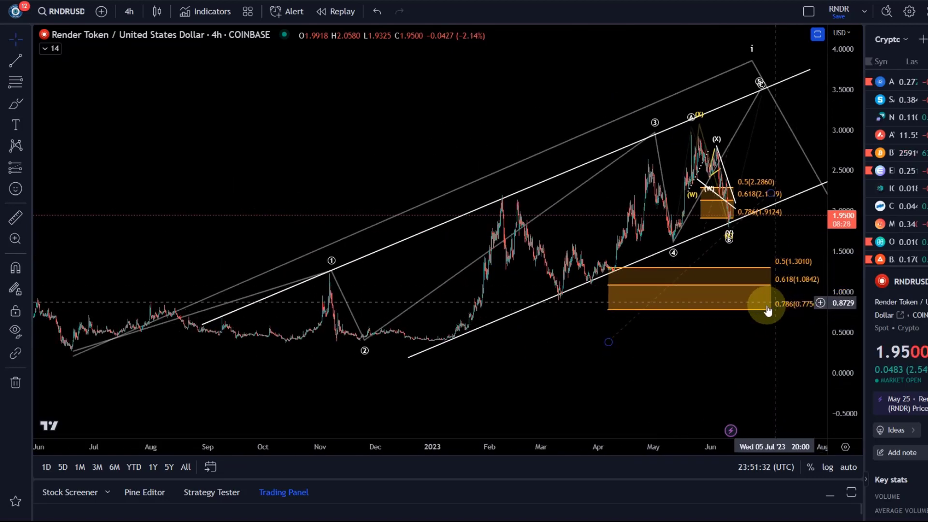
pyautogui.hscroll(5, 677, 334)
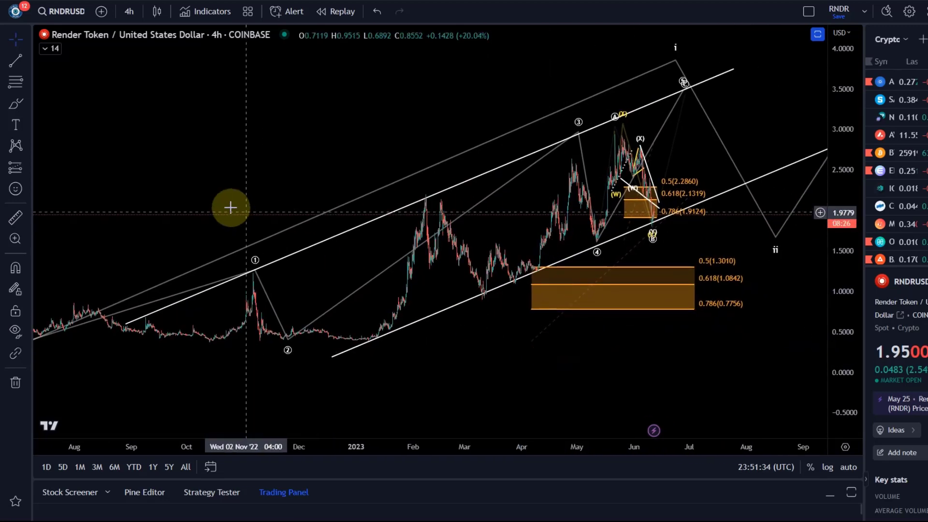
pyautogui.click(16, 103)
pyautogui.moveTo(344, 343)
pyautogui.mouseDown()
pyautogui.moveTo(385, 288)
pyautogui.moveTo(422, 198)
pyautogui.moveTo(438, 203)
pyautogui.moveTo(492, 313)
pyautogui.moveTo(621, 139)
pyautogui.moveTo(654, 259)
pyautogui.mouseUp()
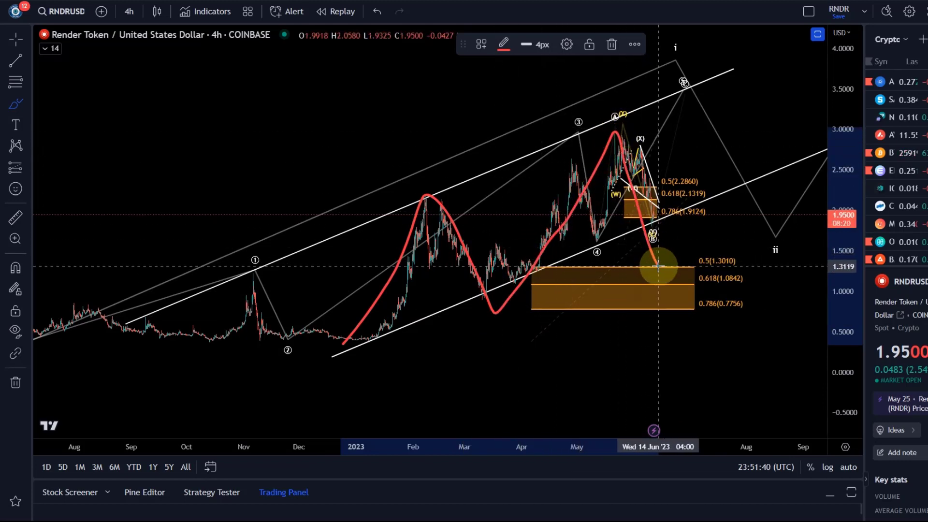
pyautogui.moveTo(438, 173); pyautogui.dragTo(446, 143)
# Mark the orange zone and sketch a red rebound arrow rising out of it, then undo the last stroke
pyautogui.moveTo(655, 315)
pyautogui.mouseDown()
pyautogui.moveTo(657, 280)
pyautogui.moveTo(666, 318)
pyautogui.mouseUp()
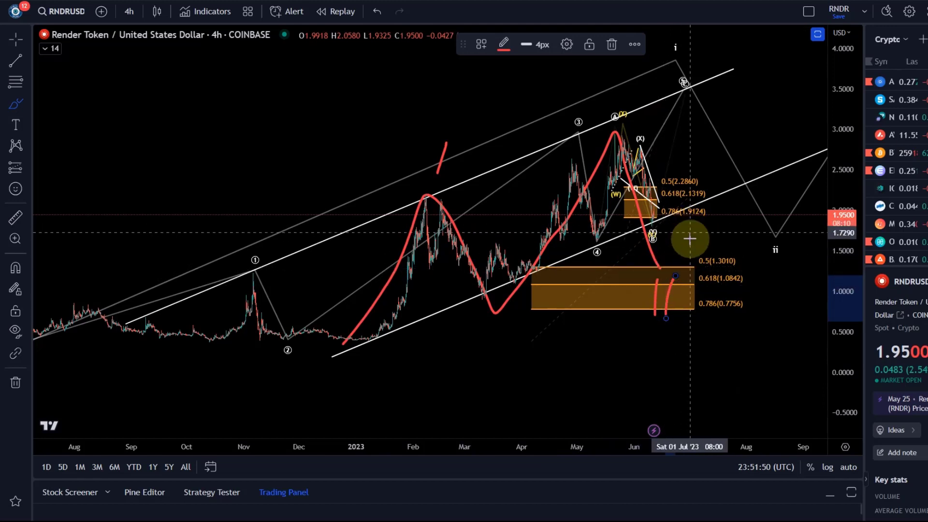
pyautogui.moveTo(676, 267); pyautogui.dragTo(769, 124)
pyautogui.moveTo(786, 155)
pyautogui.mouseDown()
pyautogui.moveTo(769, 125)
pyautogui.moveTo(746, 130)
pyautogui.mouseUp()
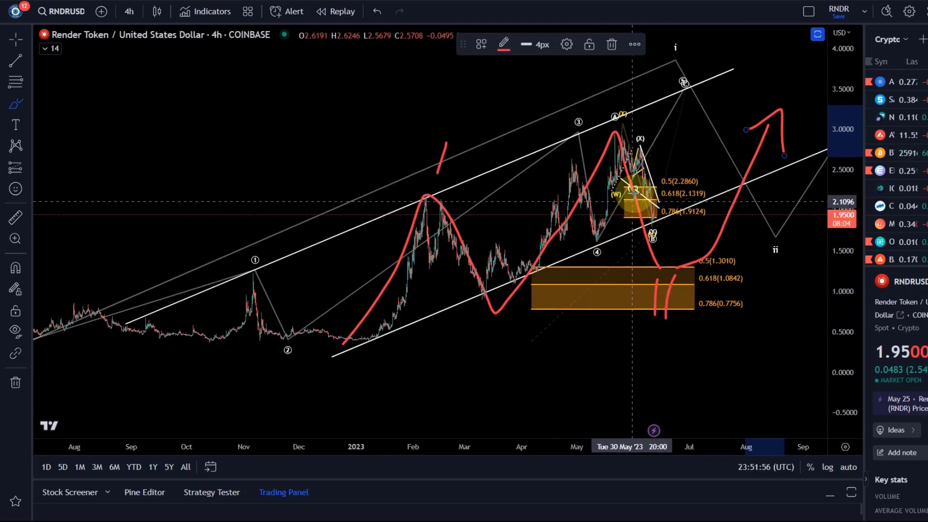
pyautogui.click(378, 10)
# Undo the remaining red sketch strokes and rescale the chart so the candles look taller
pyautogui.click(378, 10)
pyautogui.click(378, 10)
pyautogui.click(378, 10)
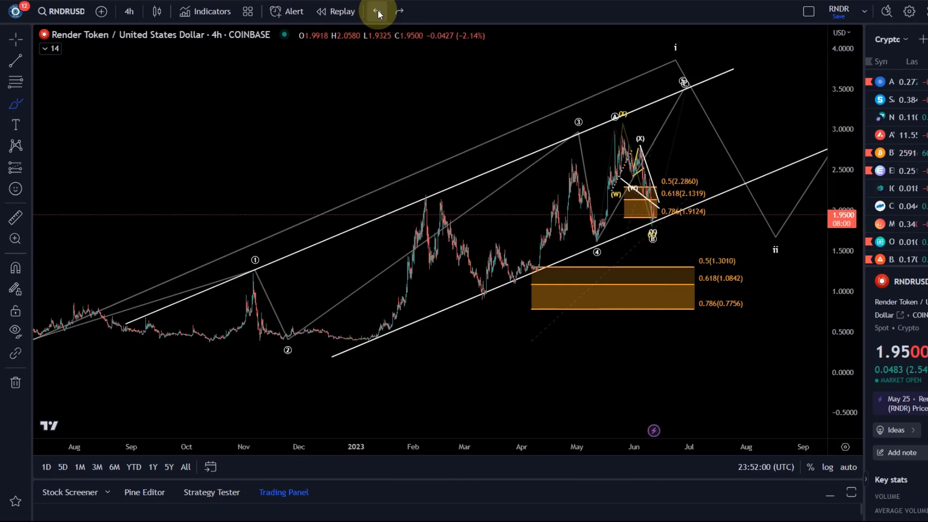
pyautogui.click(377, 10)
pyautogui.scroll(5, 736, 256)
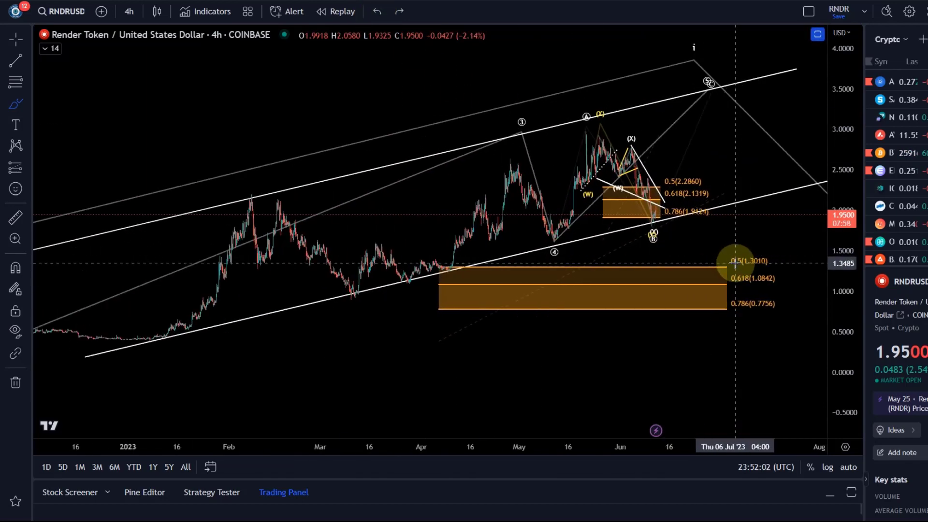
pyautogui.moveTo(843, 345); pyautogui.dragTo(785, 321)
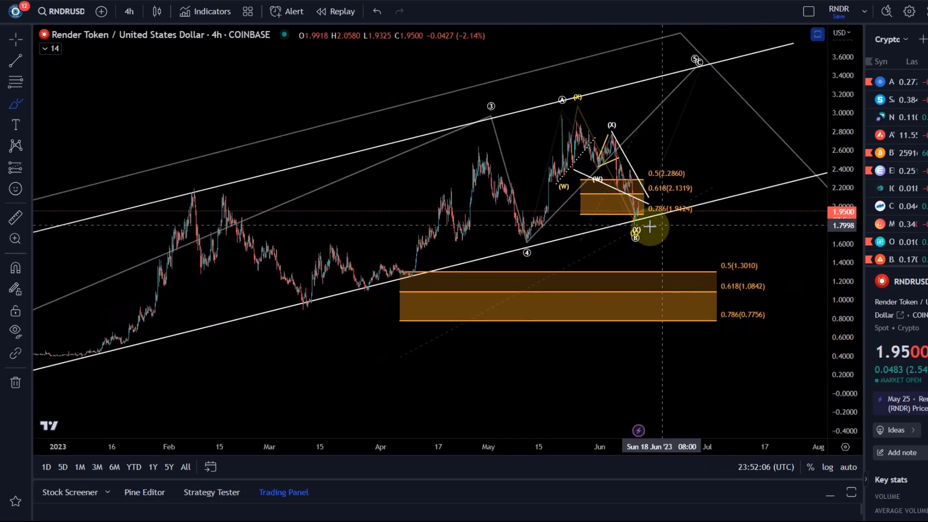